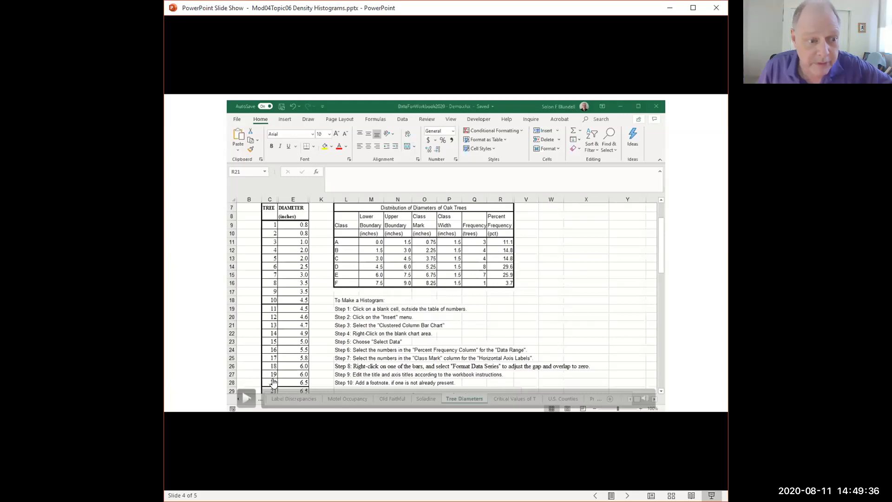
Play the embedded tree-diameter worksheet demonstration video on the slide
click(246, 399)
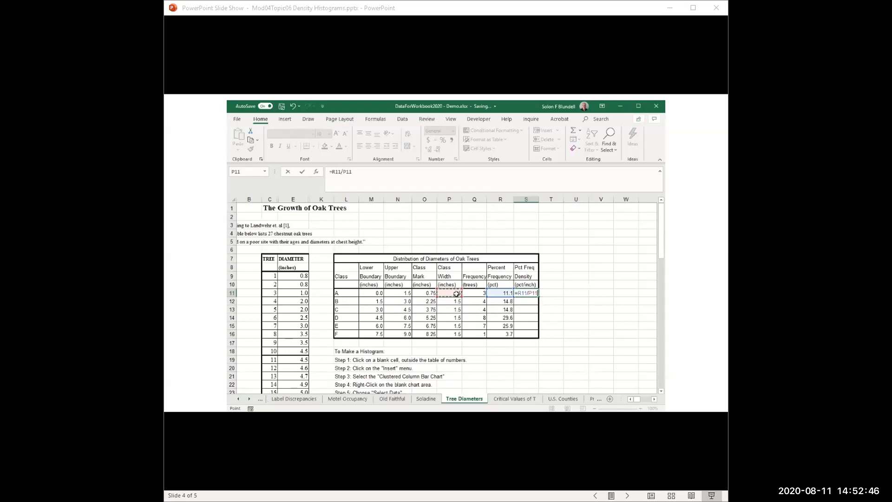
Enter =R11/P11 as the class A percent frequency density in S11 and format it to one decimal place
key(Return)
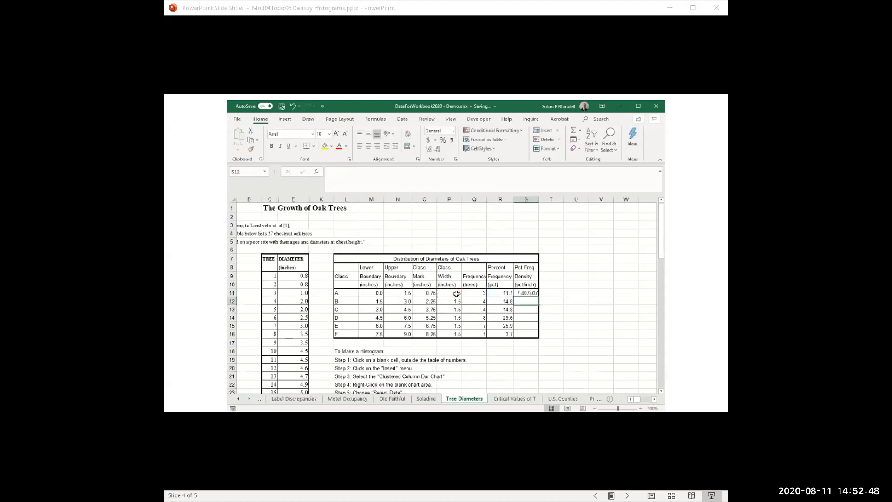
click(521, 294)
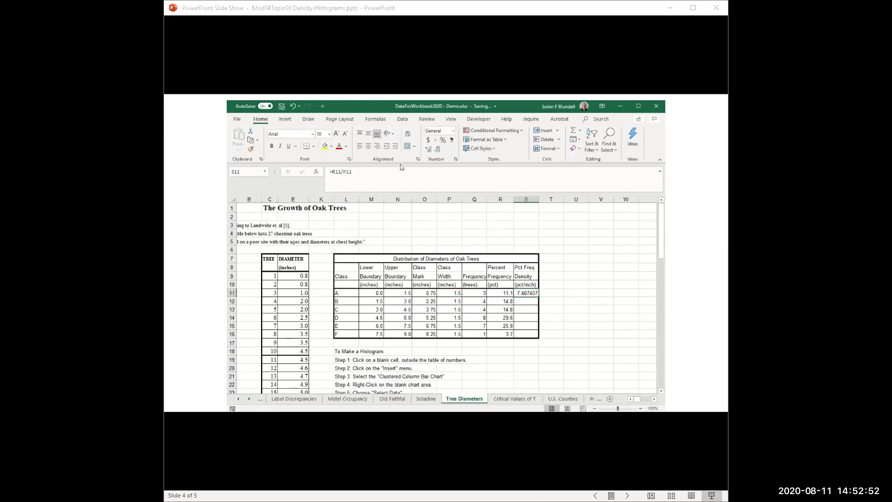
click(436, 152)
click(437, 152)
click(438, 151)
Copy the class A density formula and paste only the formula into S12 and S13 for classes B and C
key(ctrl+c)
click(532, 302)
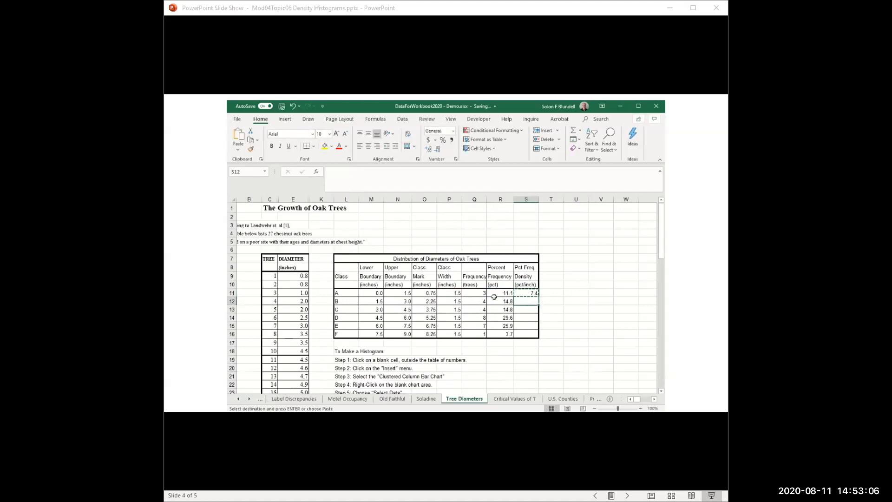
click(238, 148)
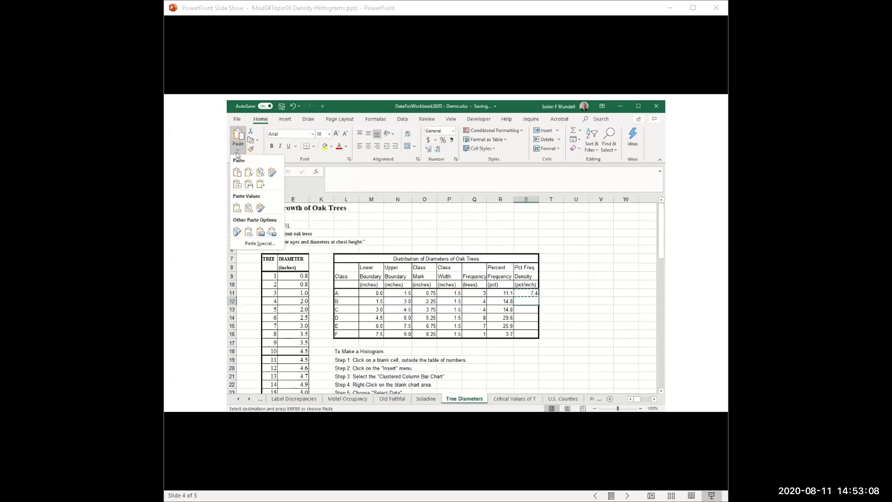
click(249, 175)
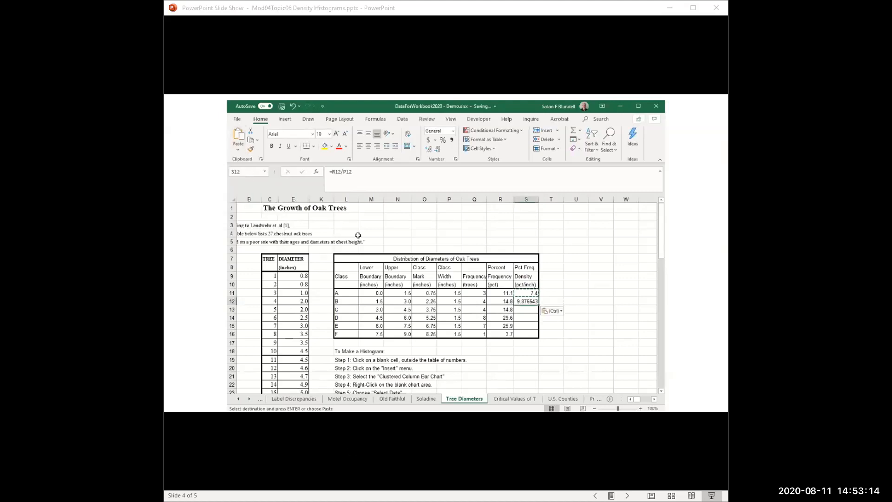
click(530, 309)
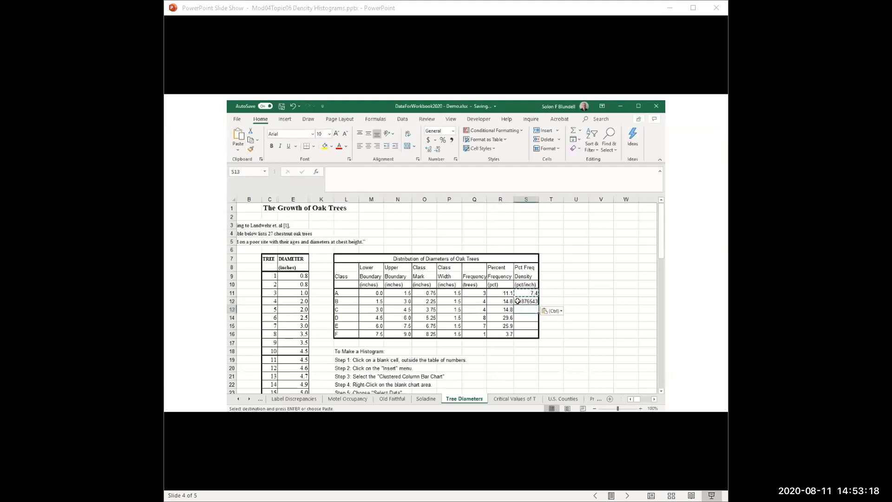
click(238, 150)
click(251, 175)
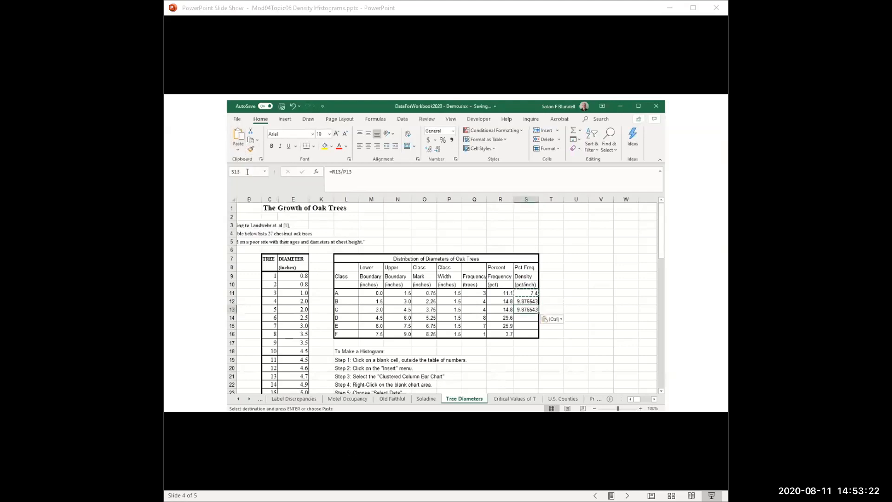
Paste only the copied density formula into S14, S15 and S16 for classes D, E and F
key(Down)
click(238, 149)
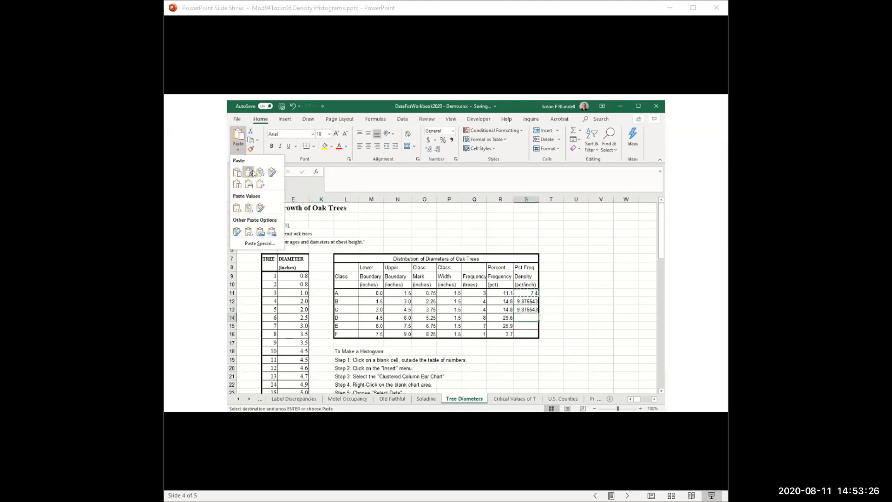
click(252, 175)
key(Down)
click(238, 150)
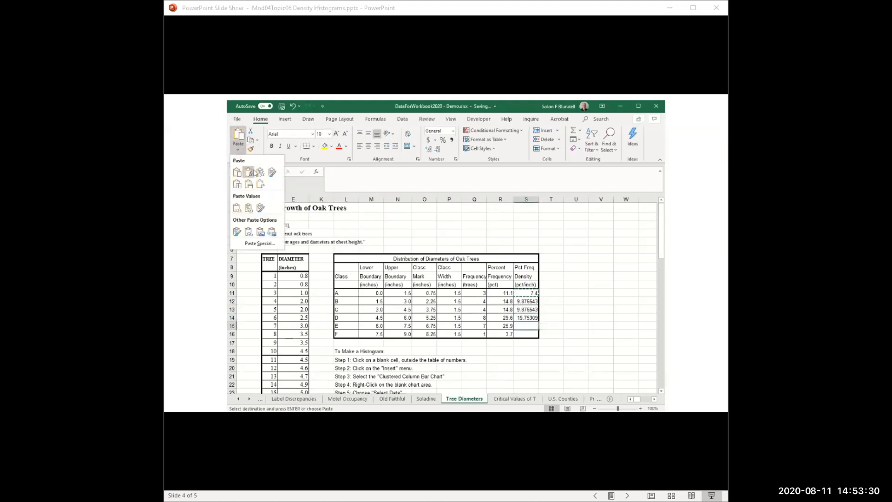
click(254, 173)
key(Down)
click(237, 149)
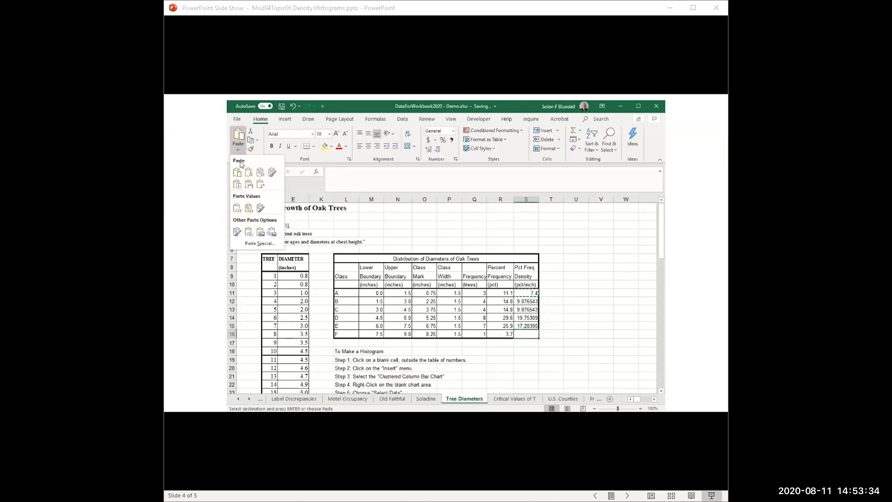
click(249, 174)
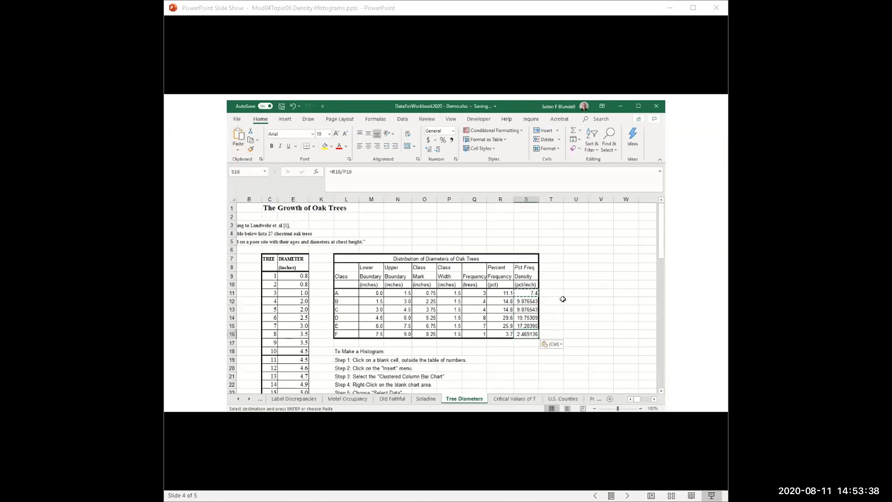
Format the percent frequency densities in S11:S16 to one decimal place
click(528, 294)
drag(529, 299, 528, 334)
click(438, 149)
click(439, 149)
click(428, 149)
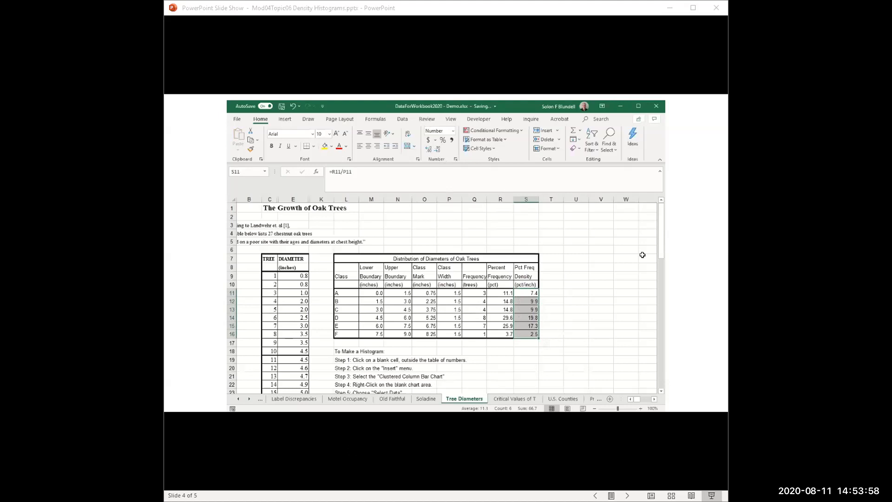
Select blank cell S19 outside the number table and bring up the chart insertion commands
click(534, 360)
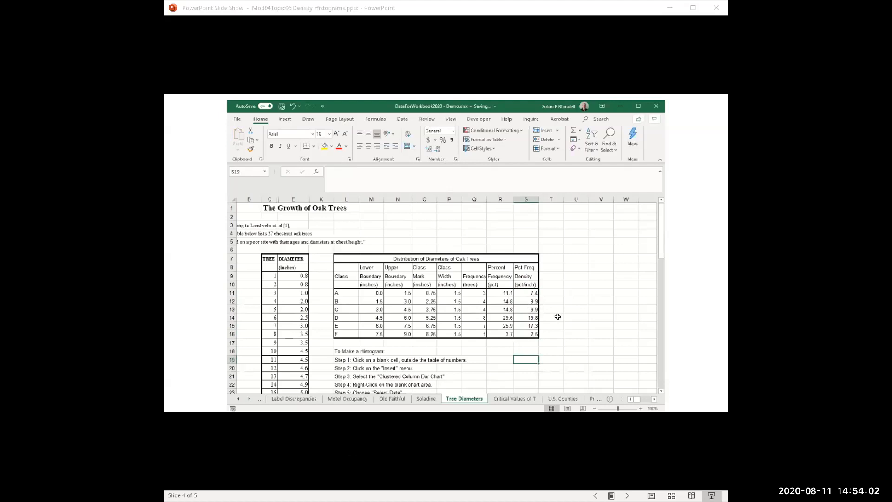
click(654, 399)
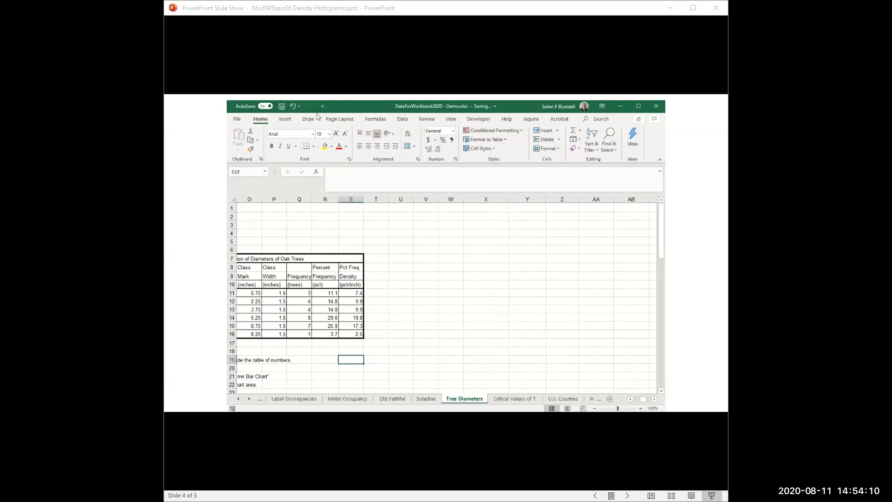
click(285, 119)
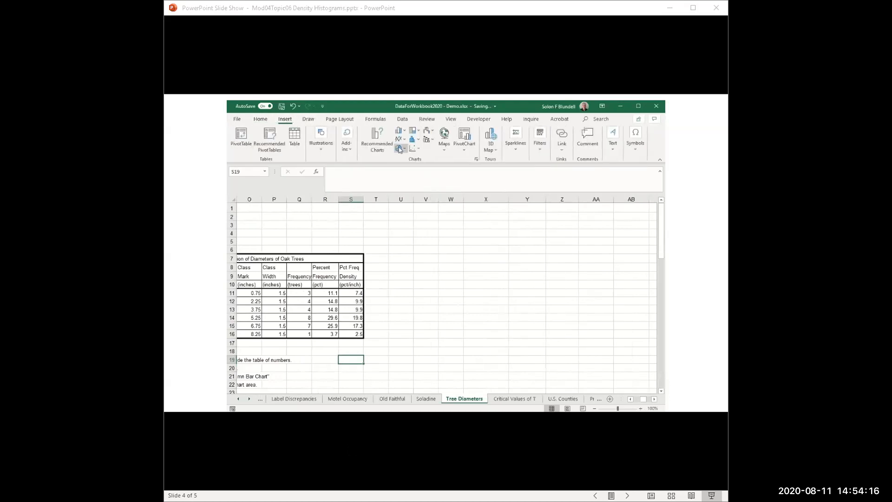
scroll(454, 309, down, 8)
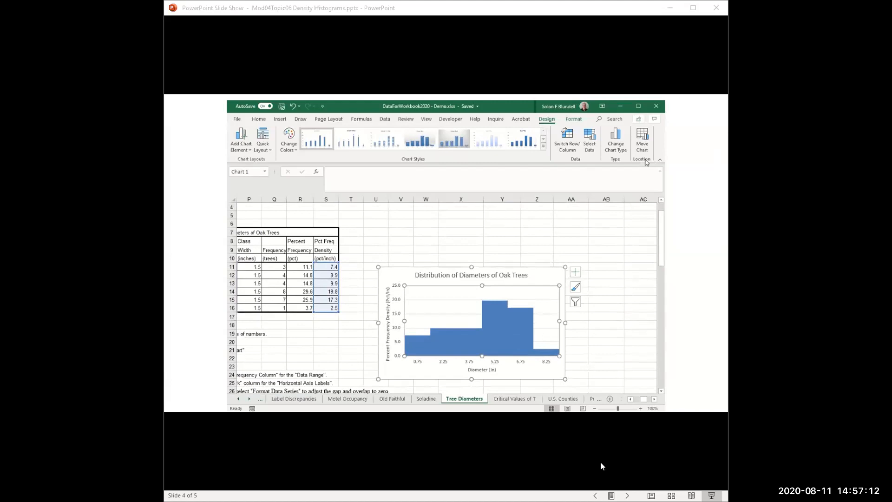
Advance the slide show to the slide with the hand-drawn histogram of oak tree diameters
click(589, 427)
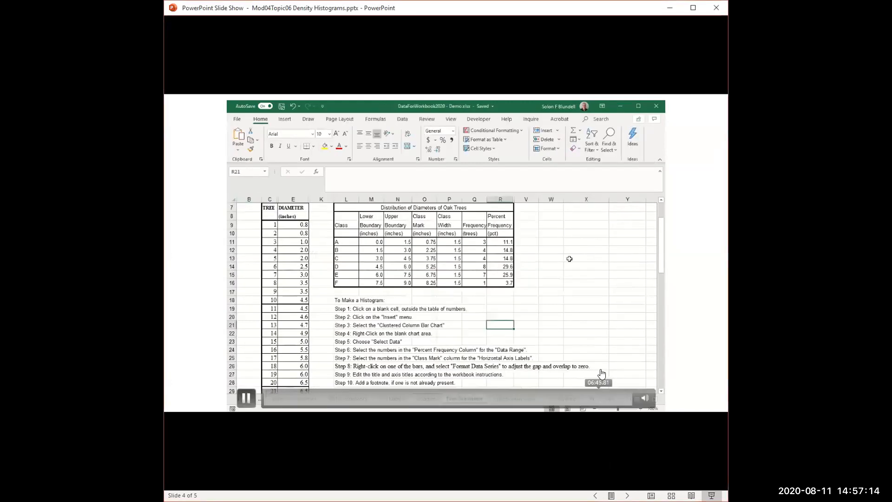
key(Right)
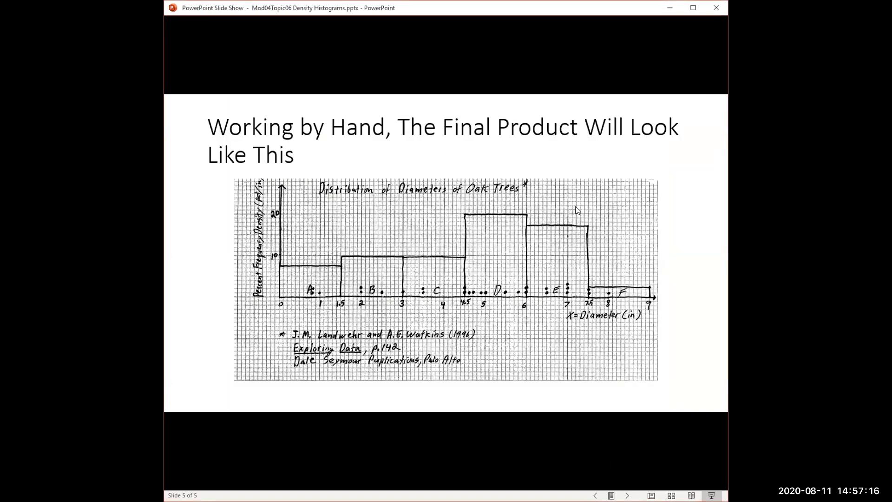